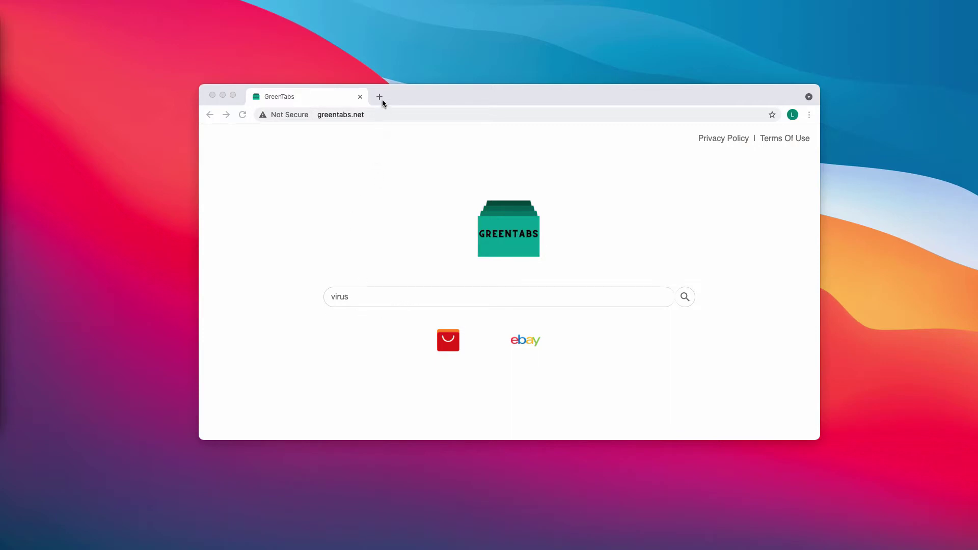
- Submit the 'virus' search in the GreenTabs box, see the Bing redirect, and go back
left_click(378, 294)
left_click(377, 296)
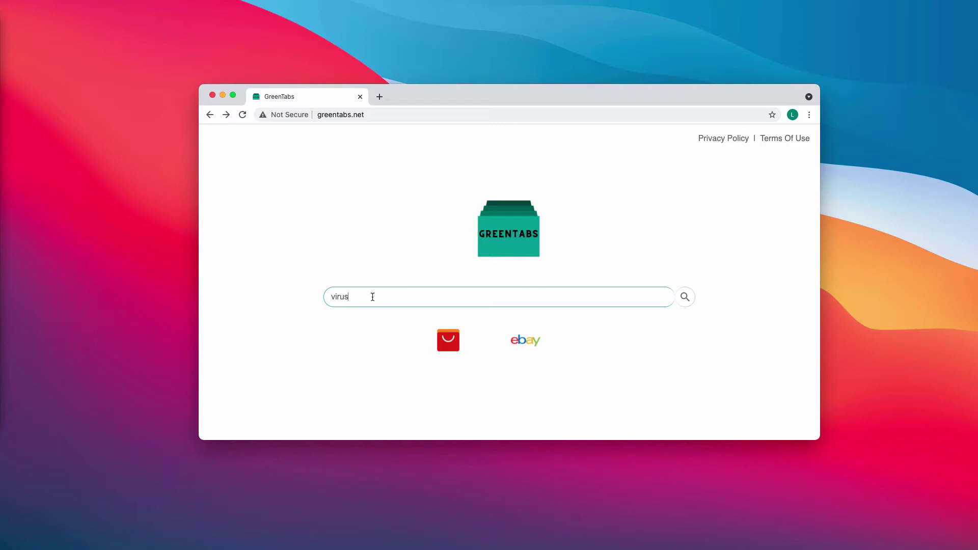
key("Return")
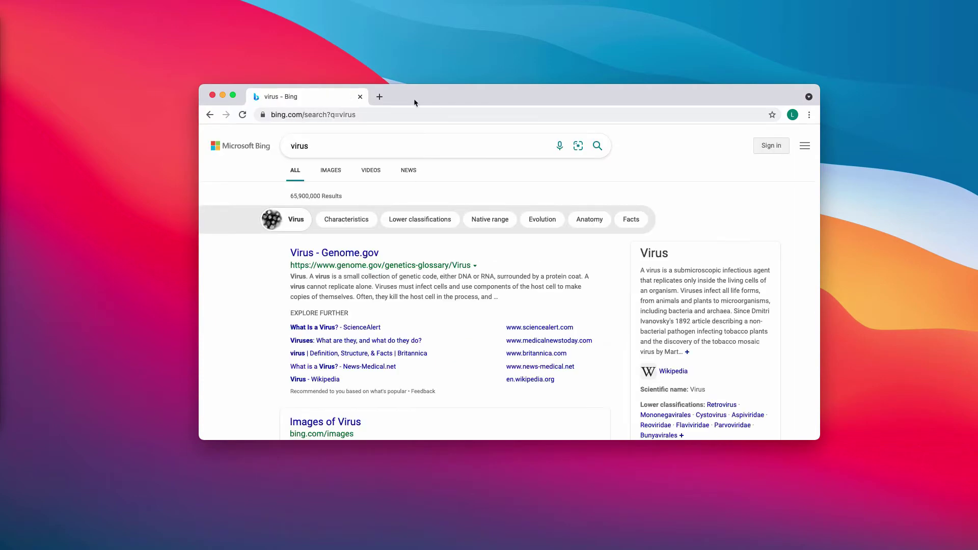
left_click(210, 115)
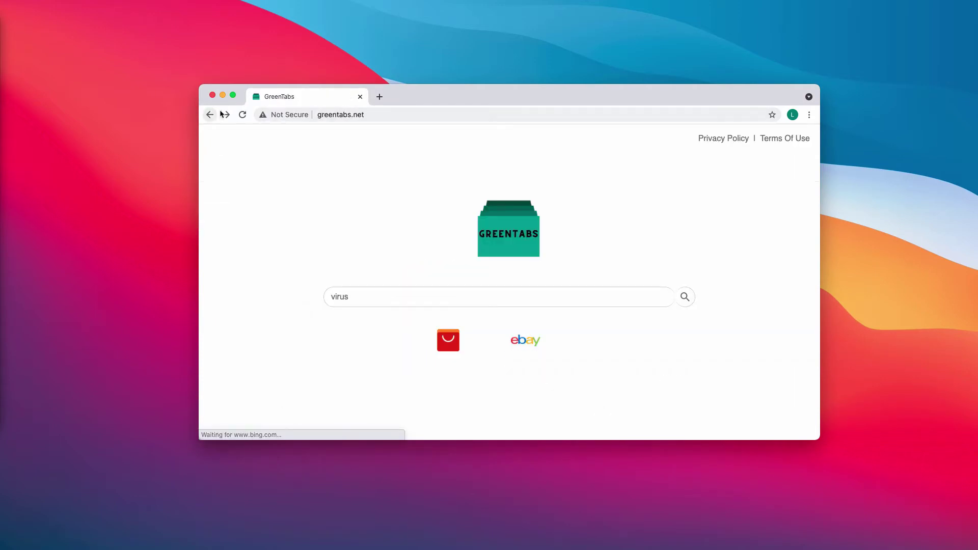
- Replace the term with 'car', submit it, and return to the GreenTabs page
left_click(357, 303)
key("super+a")
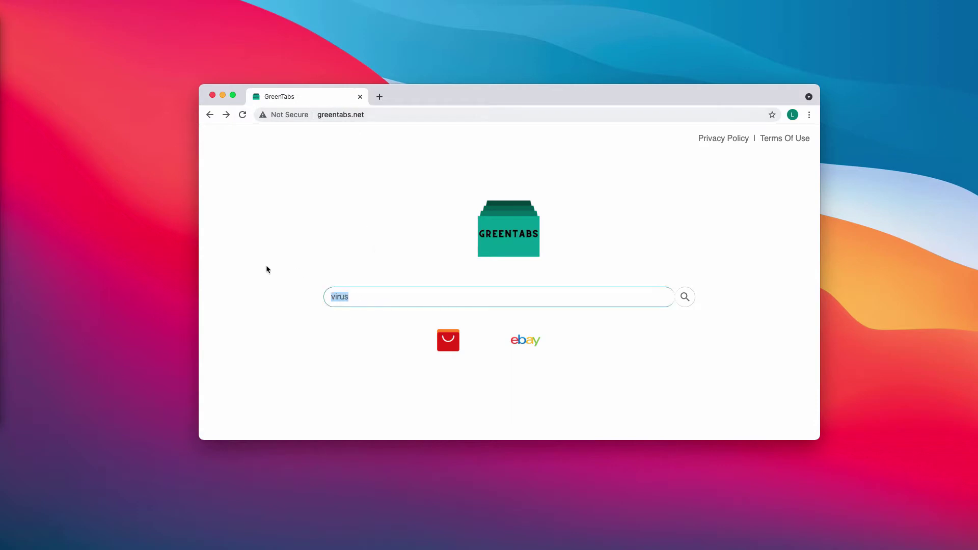
type("car")
key("Return")
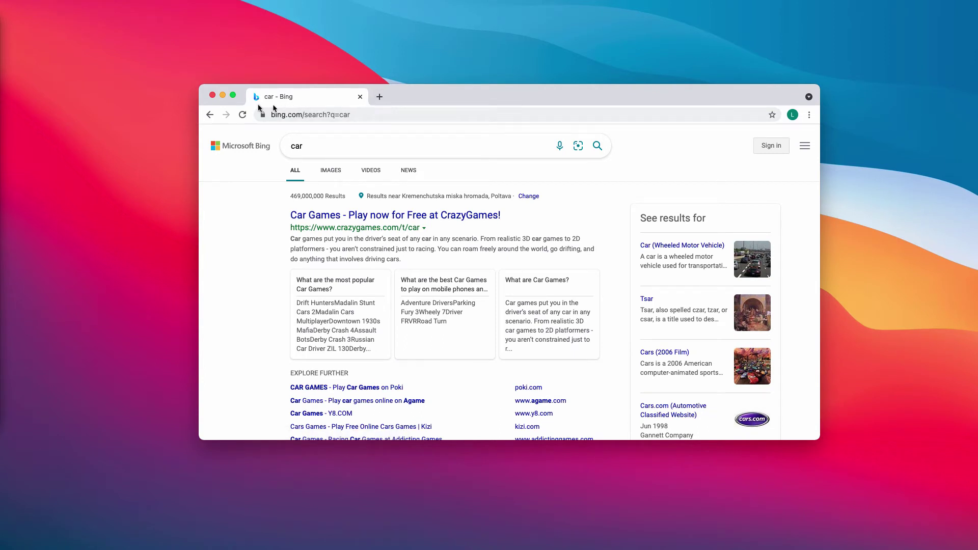
left_click(209, 115)
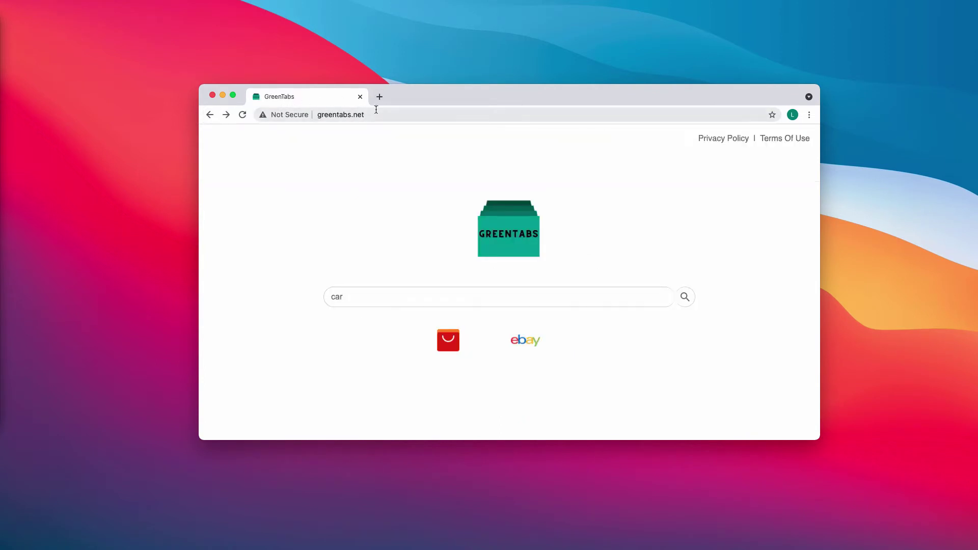
left_click(390, 297)
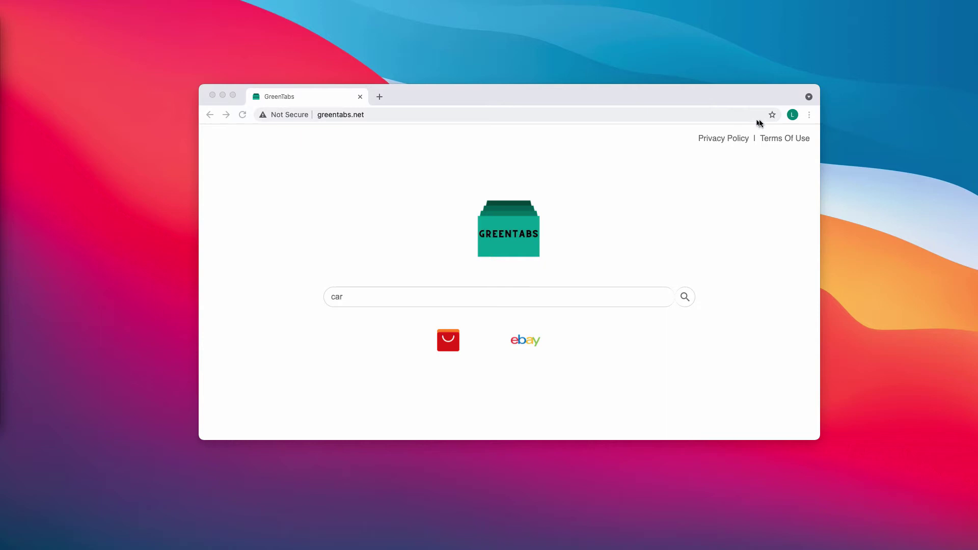
- Reach the Extensions page via More Tools and switch the Key word search extension off
left_click(808, 115)
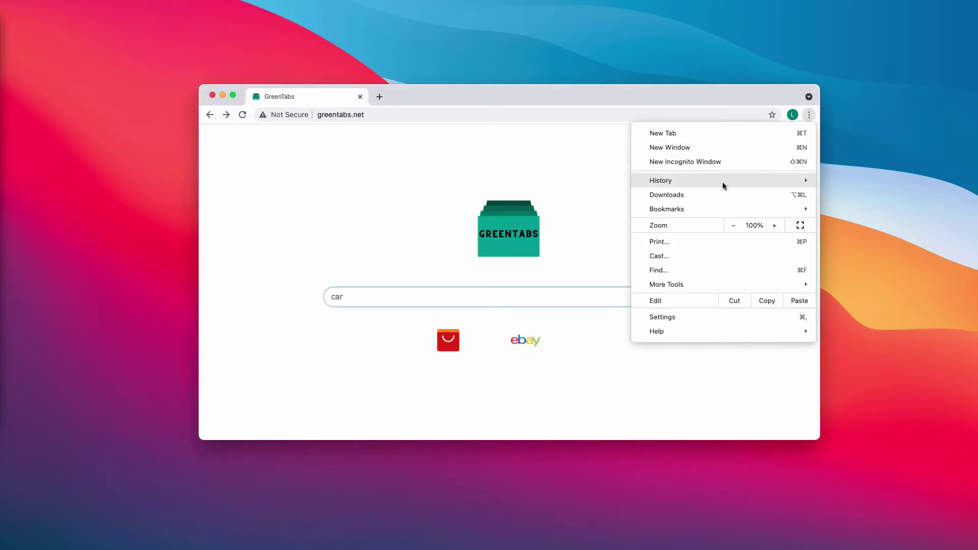
mouse_move(667, 285)
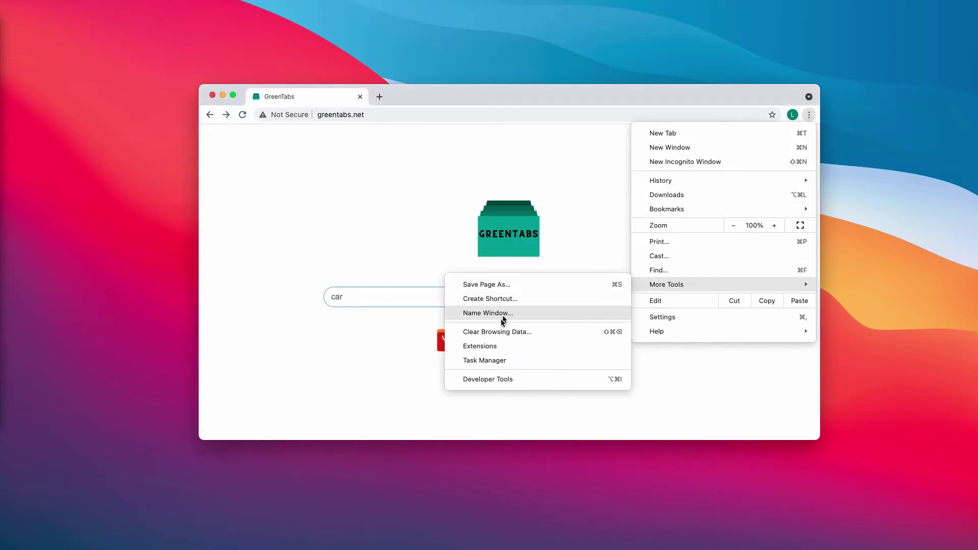
left_click(495, 345)
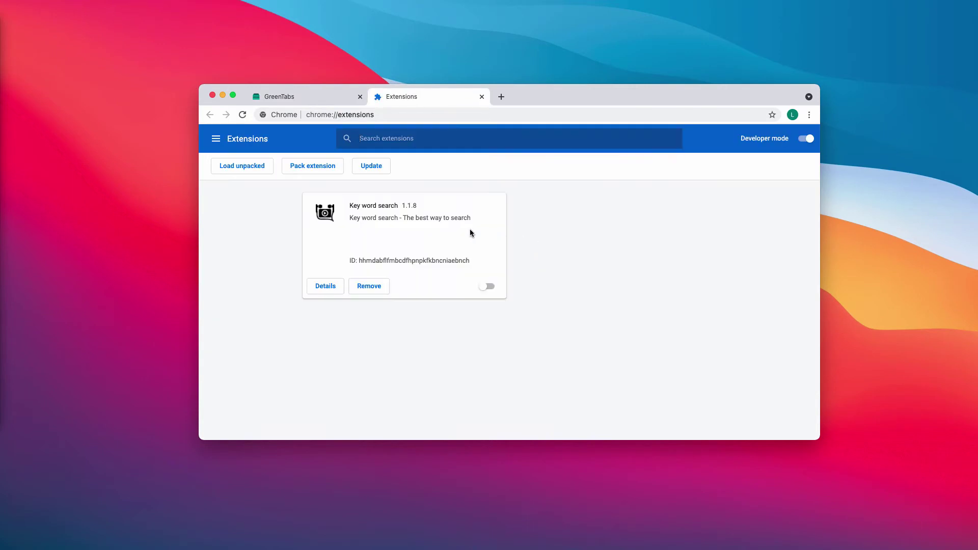
left_click(490, 286)
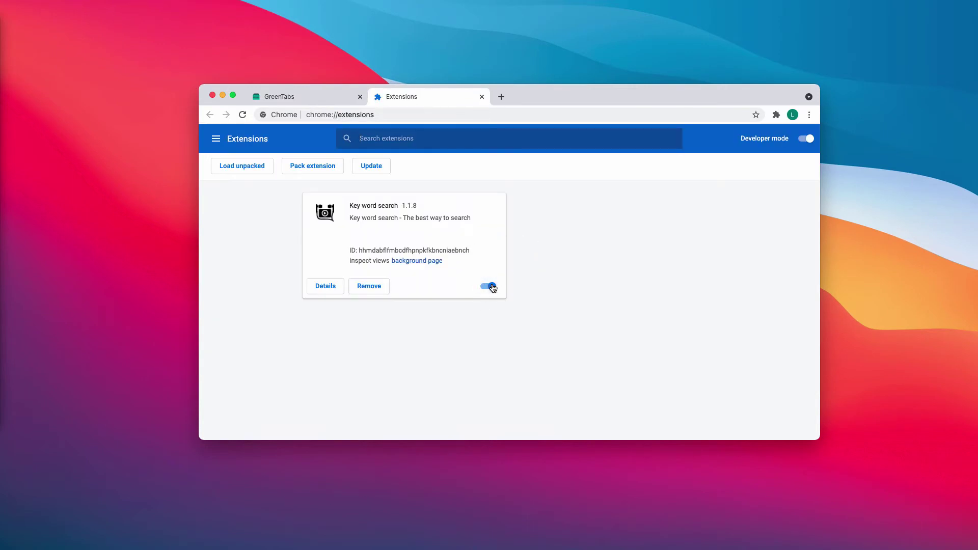
left_click(489, 287)
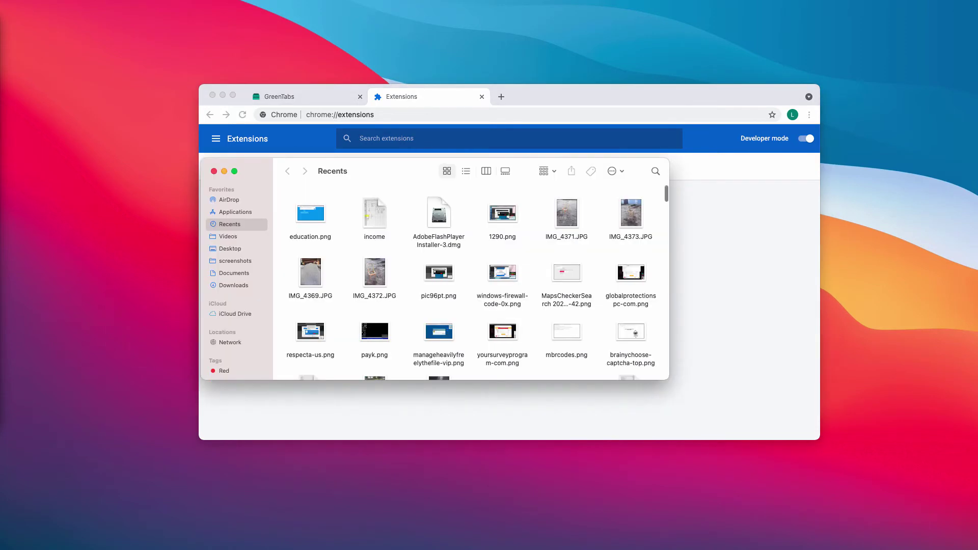
- Show the Applications folder in Finder to look through the installed apps
left_click(249, 213)
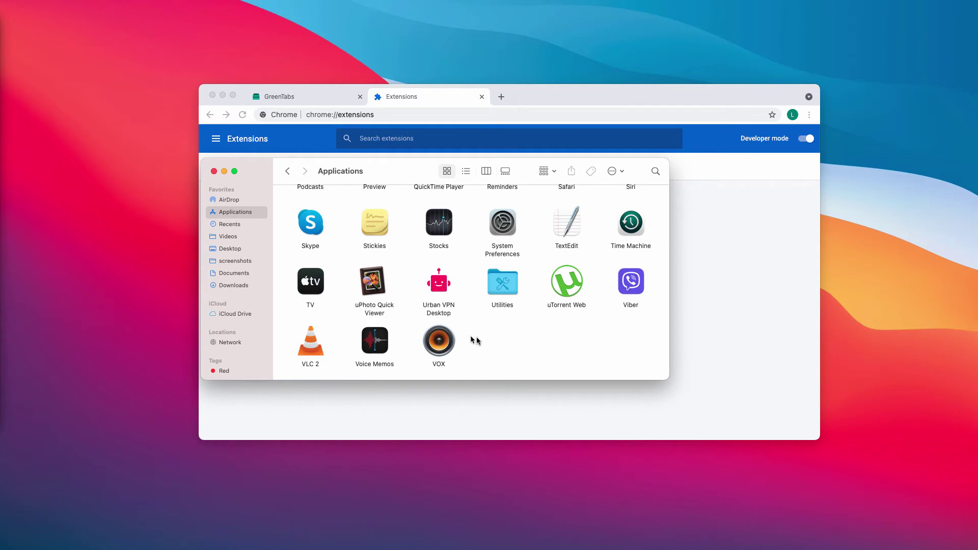
scroll(500, 359, "up", 5)
scroll(501, 359, "up", 5)
scroll(505, 336, "up", 5)
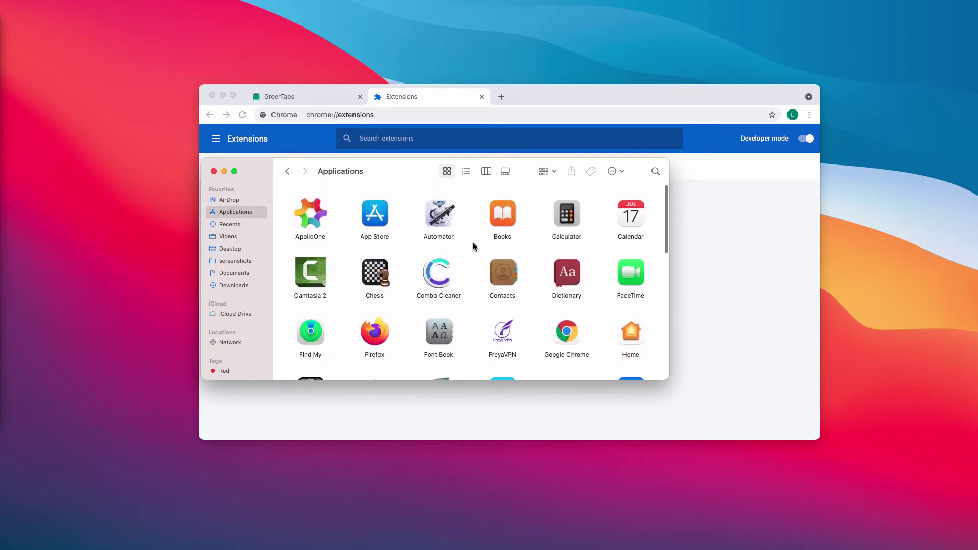
scroll(473, 246, "down", 5)
scroll(473, 246, "down", 2)
scroll(473, 247, "down", 2)
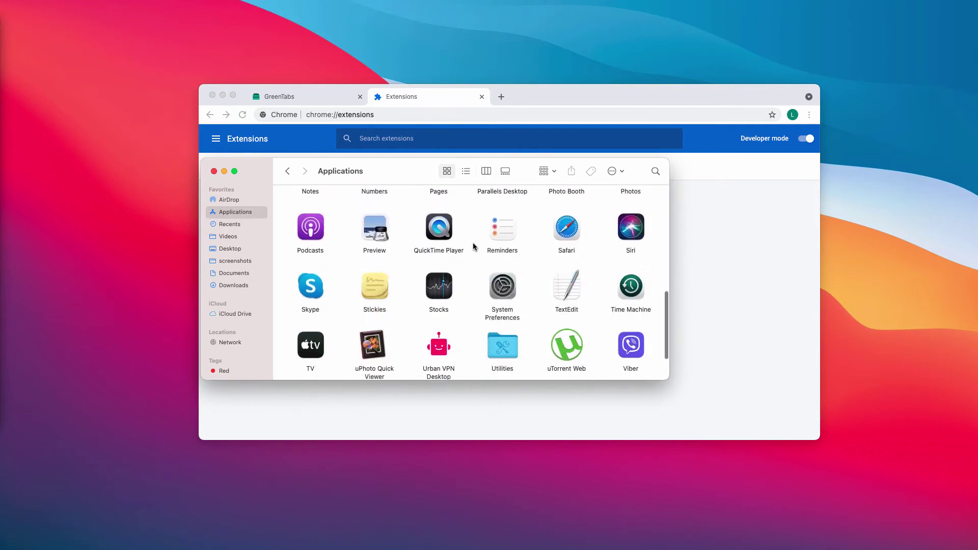
scroll(474, 246, "up", 5)
scroll(473, 246, "up", 1)
scroll(470, 247, "up", 2)
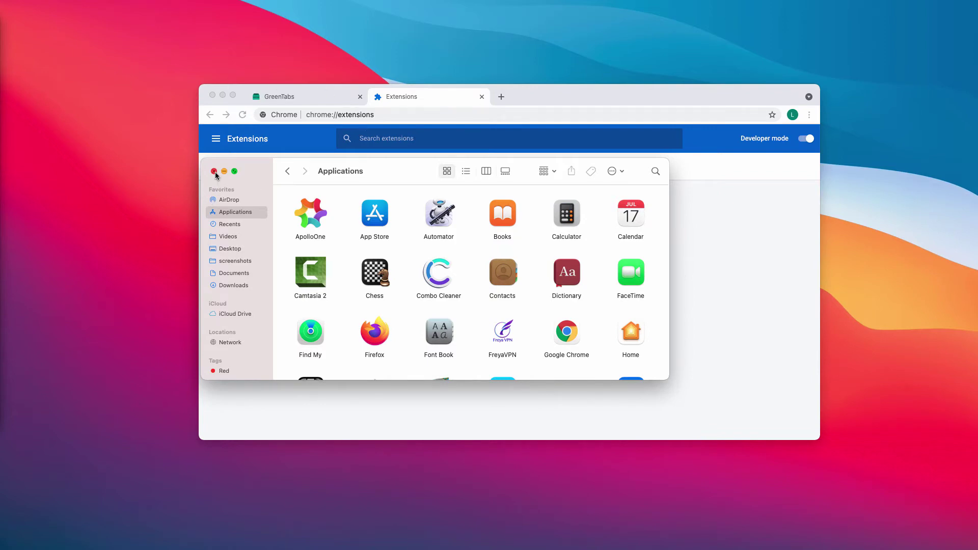
scroll(391, 304, "down", 5)
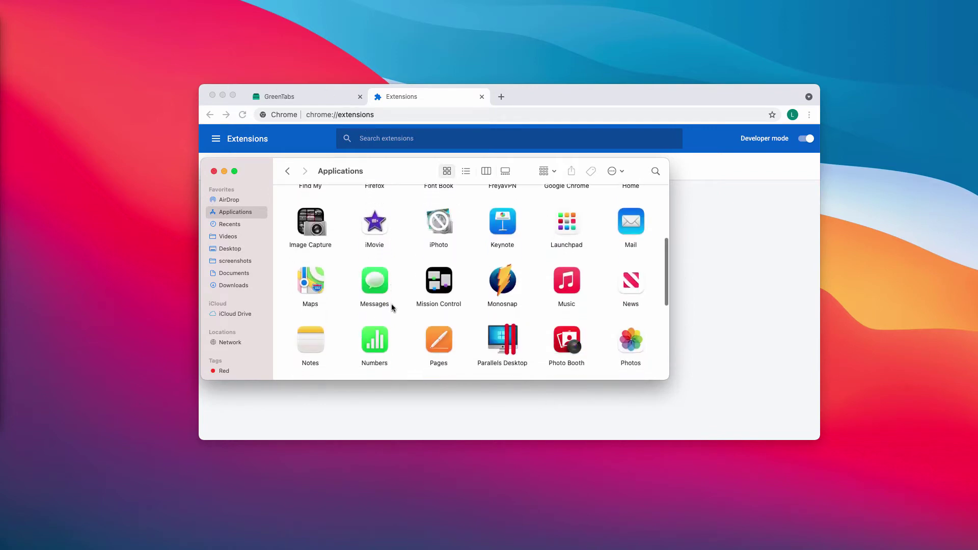
scroll(391, 304, "down", 3)
scroll(391, 303, "up", 10)
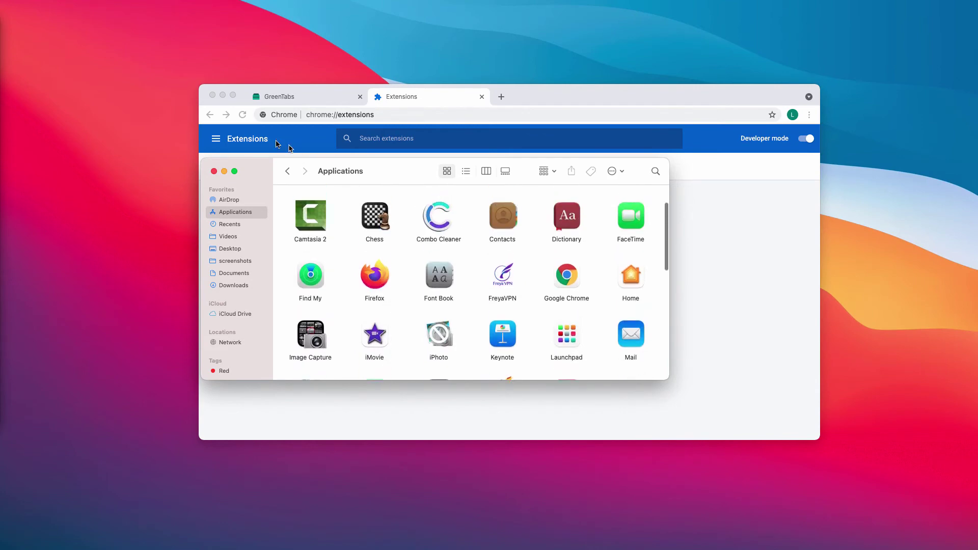
- Close the Applications window, load combocleaner.com, and close the GreenTabs tab
left_click(213, 172)
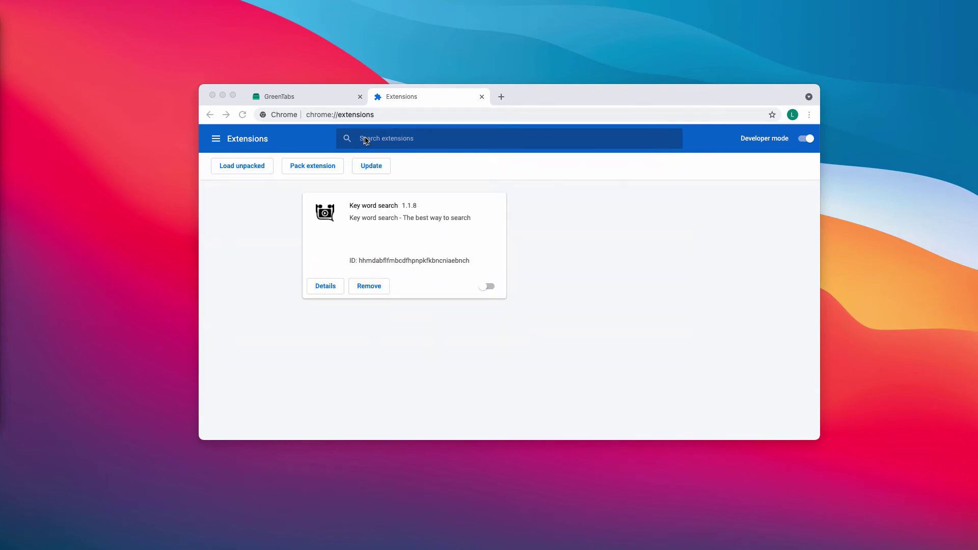
left_click(386, 114)
type("combocleaner.com")
key("Return")
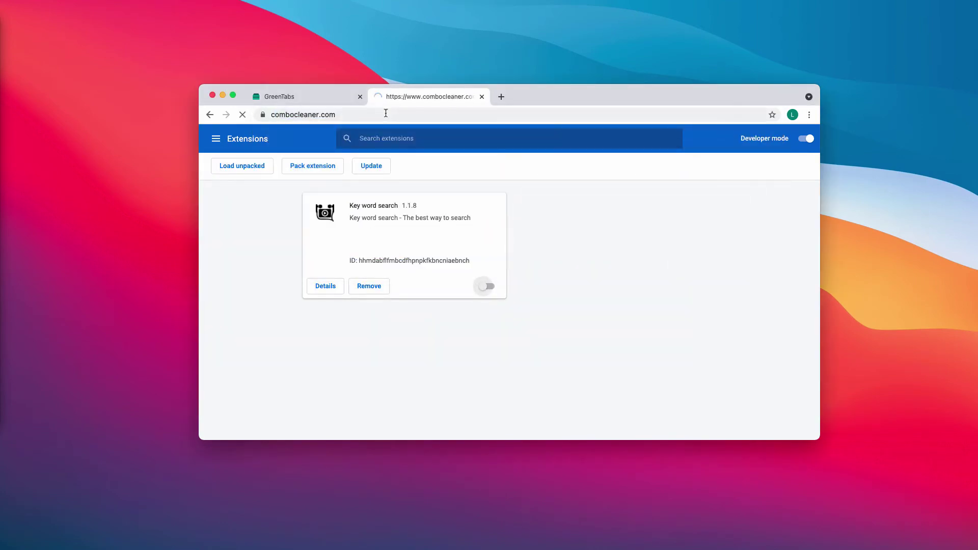
left_click(359, 96)
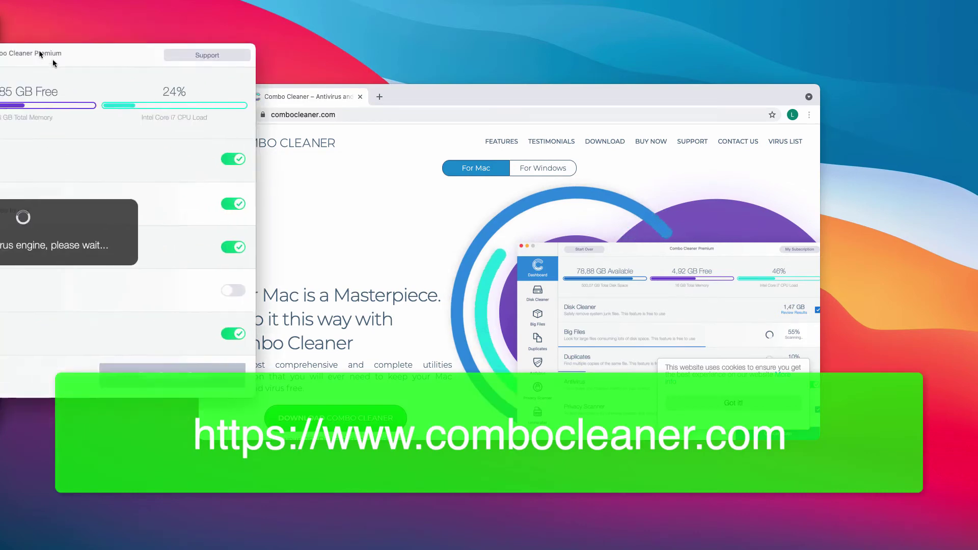
- Position the Combo Cleaner window and start the full combo scan
left_click_drag(457, 108, 514, 86)
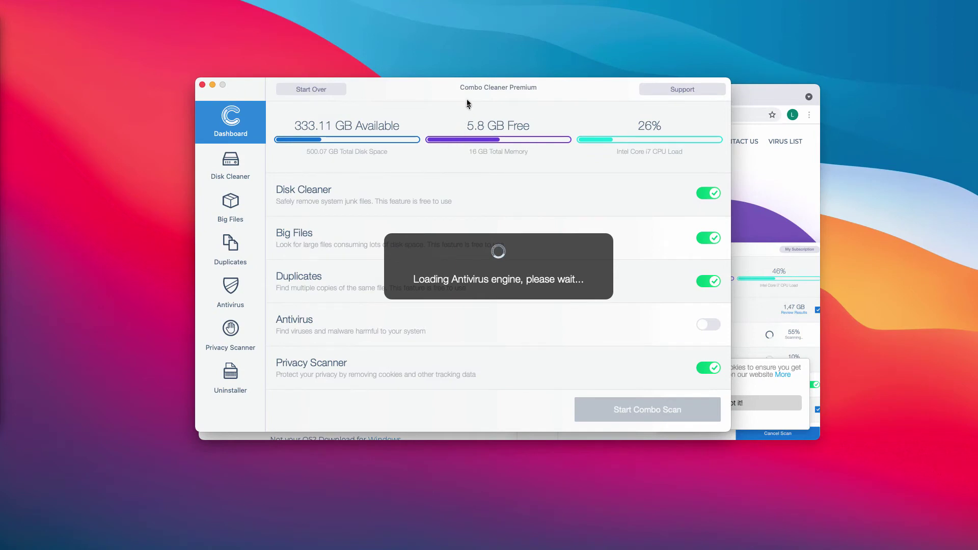
left_click_drag(467, 97, 468, 103)
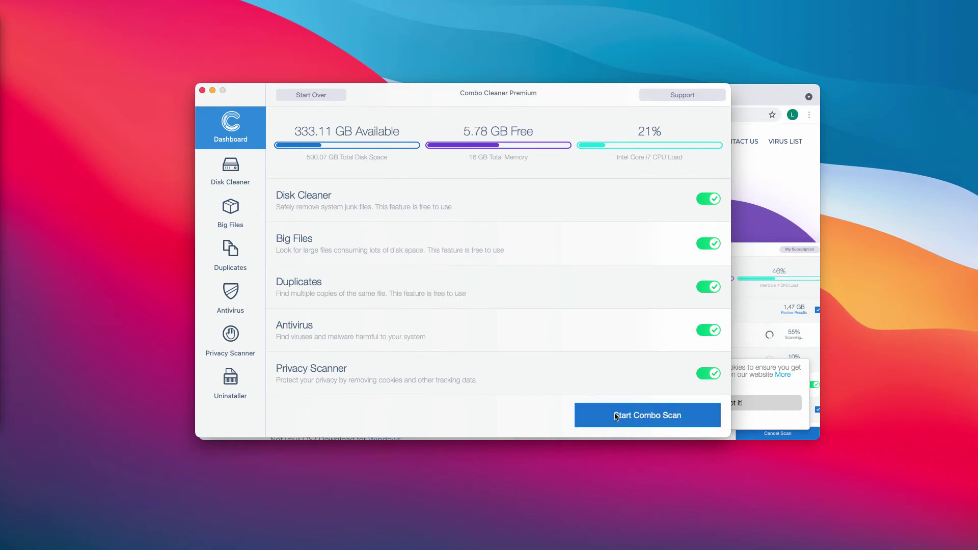
left_click(615, 417)
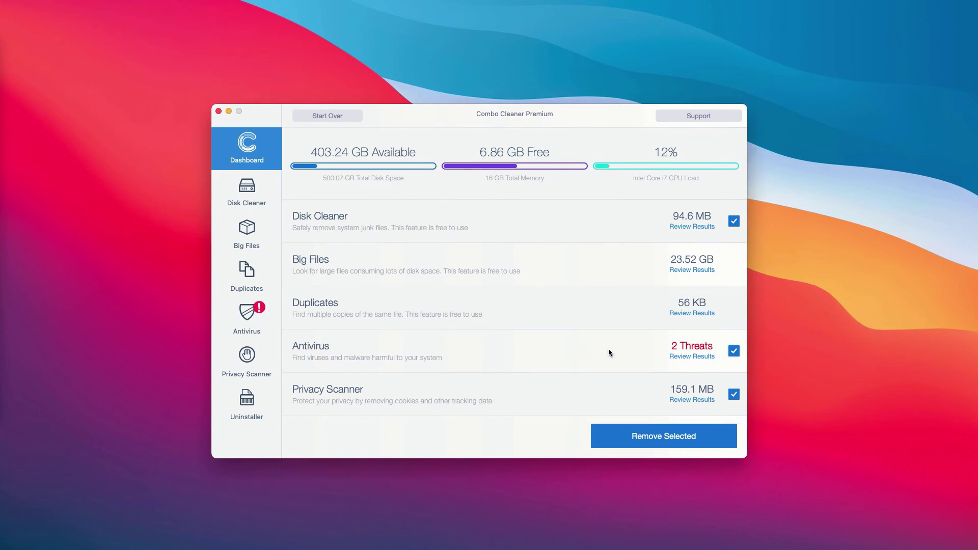
- Review the antivirus results and mark, then unmark, the AdobeFlashPlayer.dmg threat
left_click(692, 357)
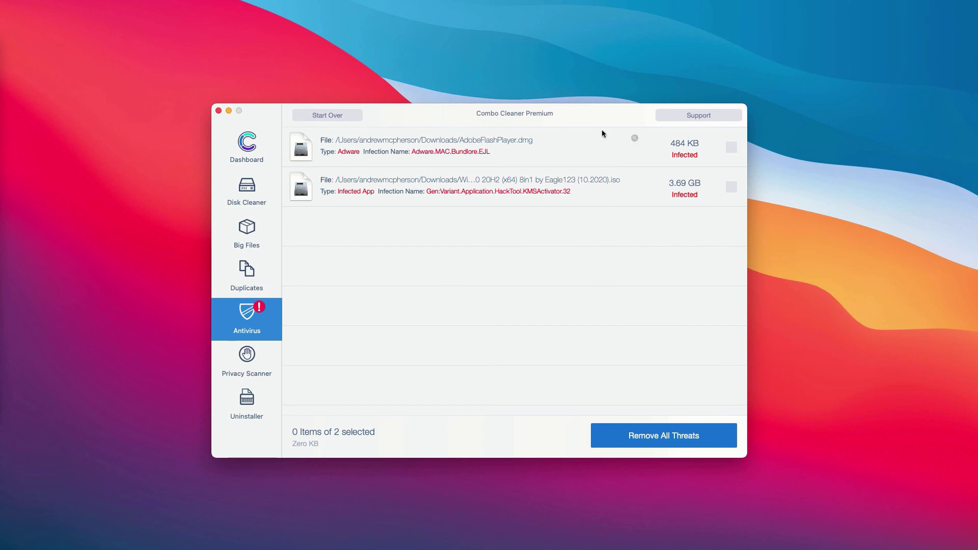
mouse_move(634, 148)
left_click(503, 139)
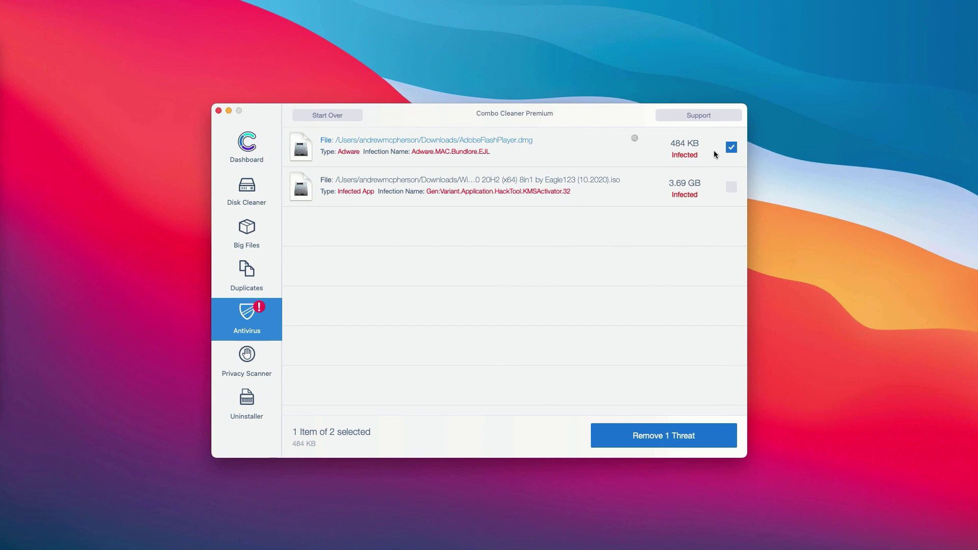
left_click(731, 147)
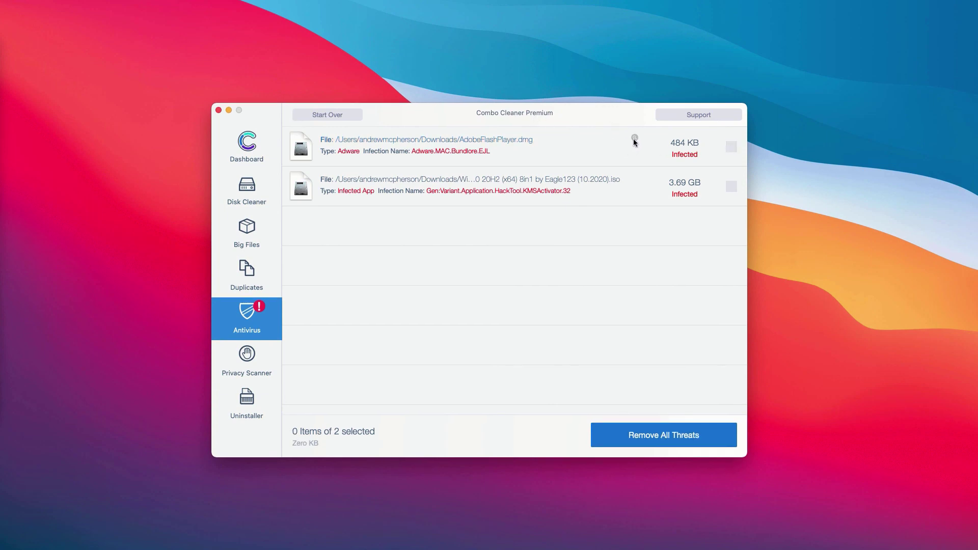
- Reveal AdobeFlashPlayer.dmg in its Downloads folder, inspect its actions menu, and close the window
left_click(635, 139)
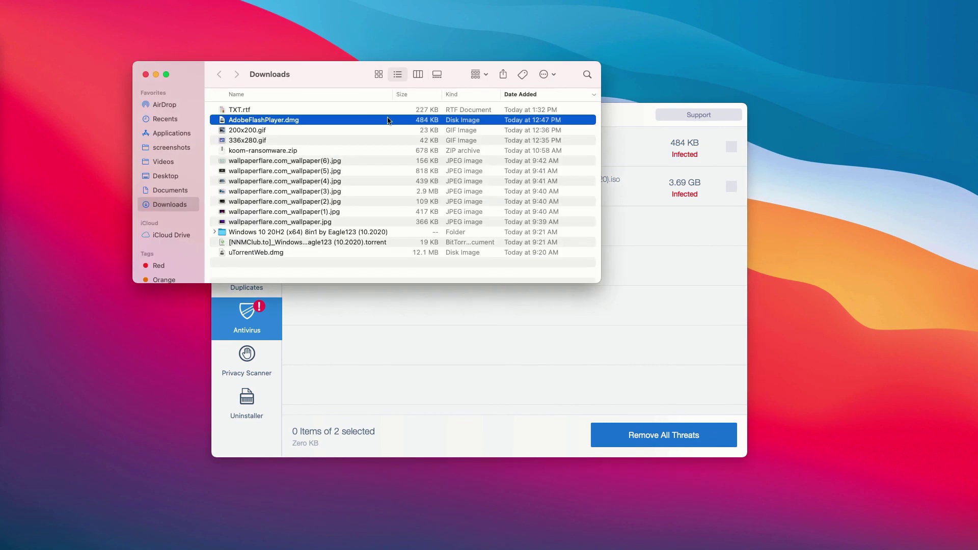
left_click_drag(293, 75, 380, 146)
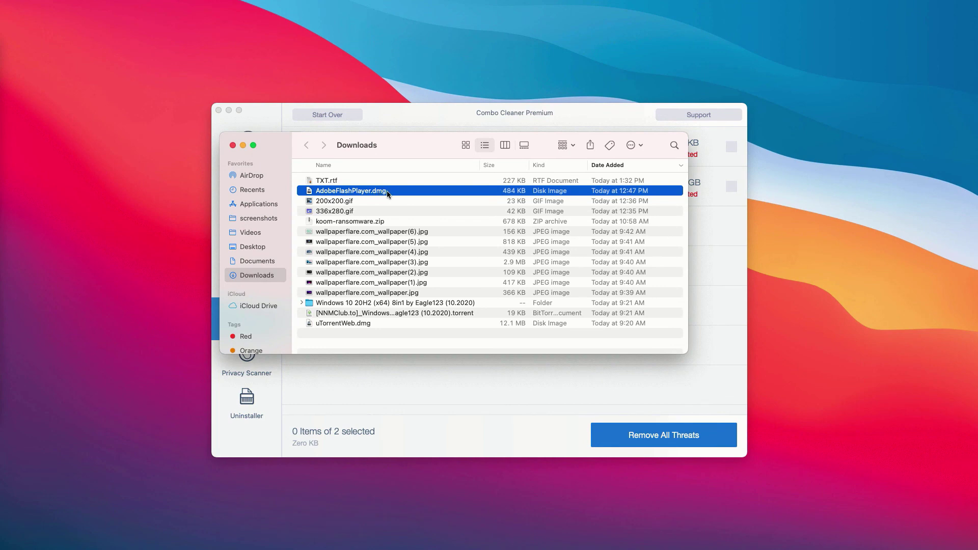
right_click(387, 193)
left_click(312, 167)
left_click(232, 145)
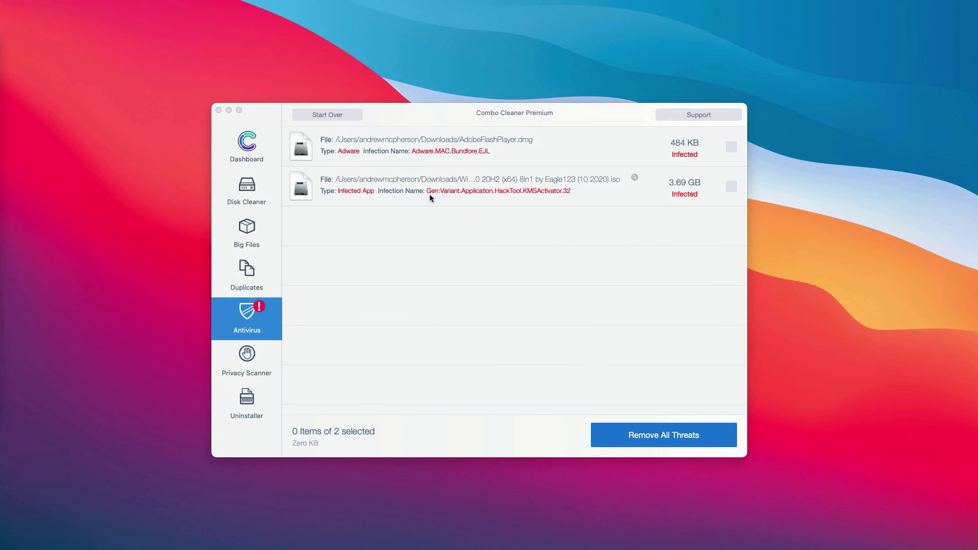